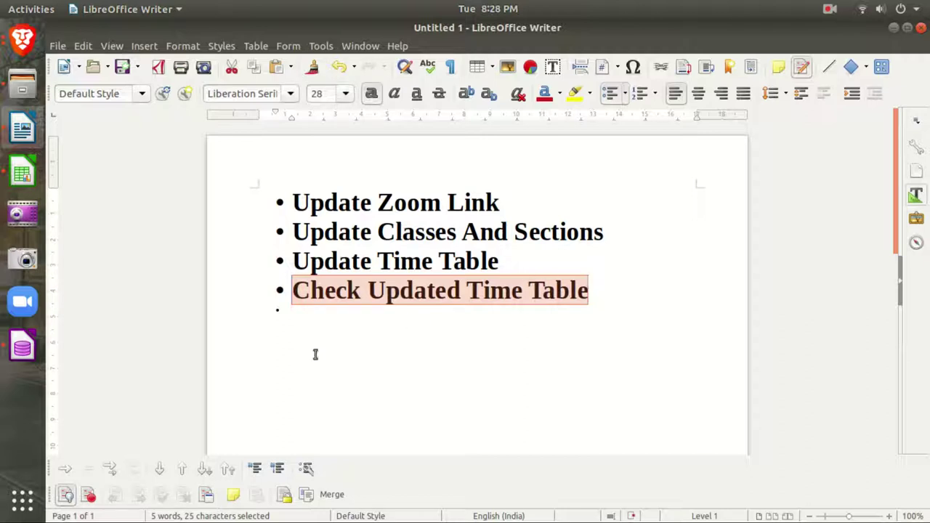
# In Brave, load the school's time-table management page ('gobin') and open the Zoom Link Updation login.
pyautogui.click(21, 40)
pyautogui.click(149, 200)
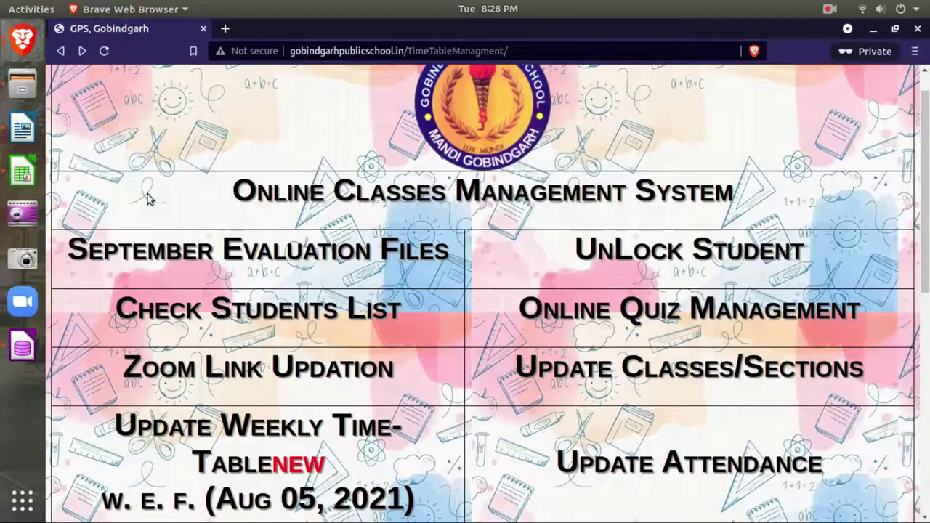
pyautogui.click(390, 50)
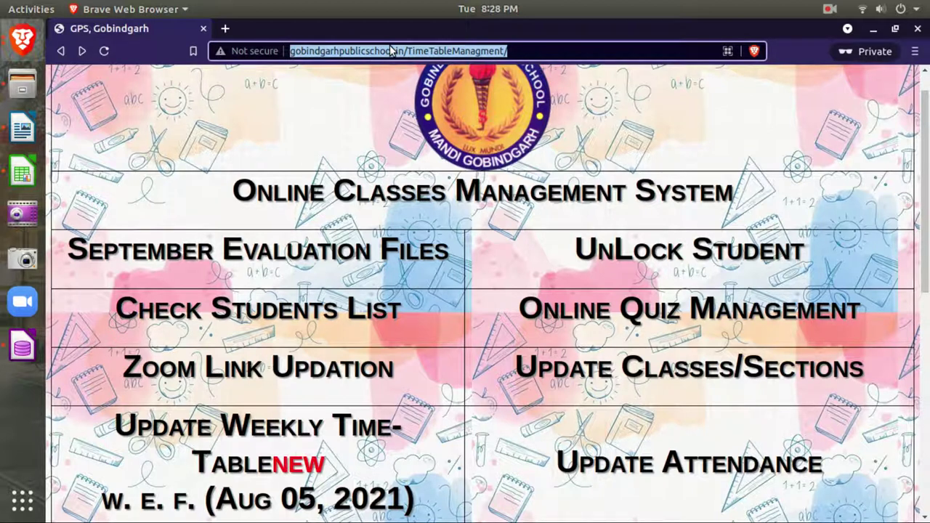
pyautogui.write('gobin')
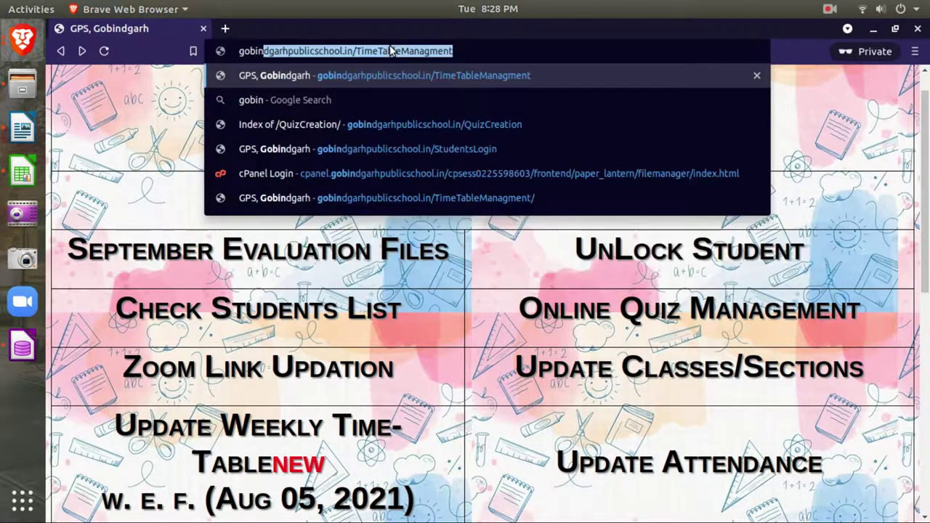
pyautogui.press('Return')
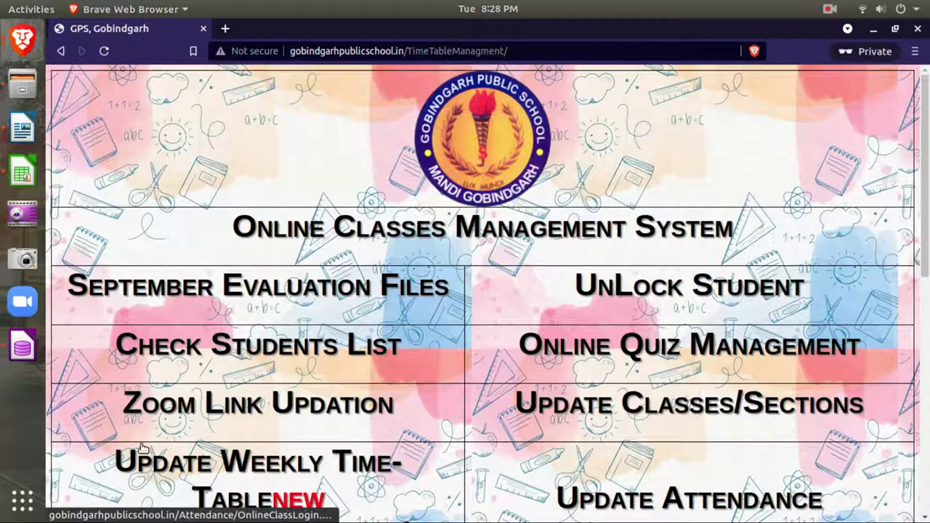
pyautogui.click(237, 411)
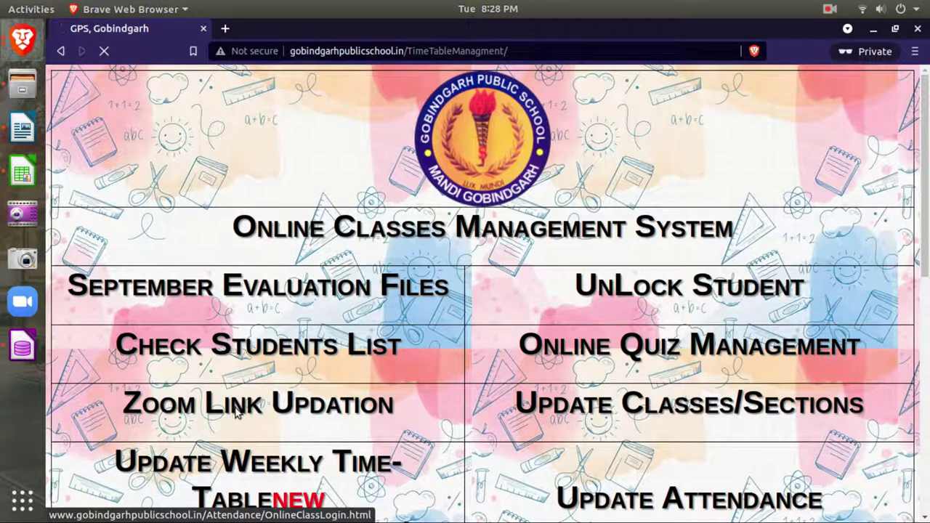
# Log in with the teacher's user name and security key, then focus the Zoom Meeting Invitation box.
pyautogui.click(331, 248)
pyautogui.write('har')
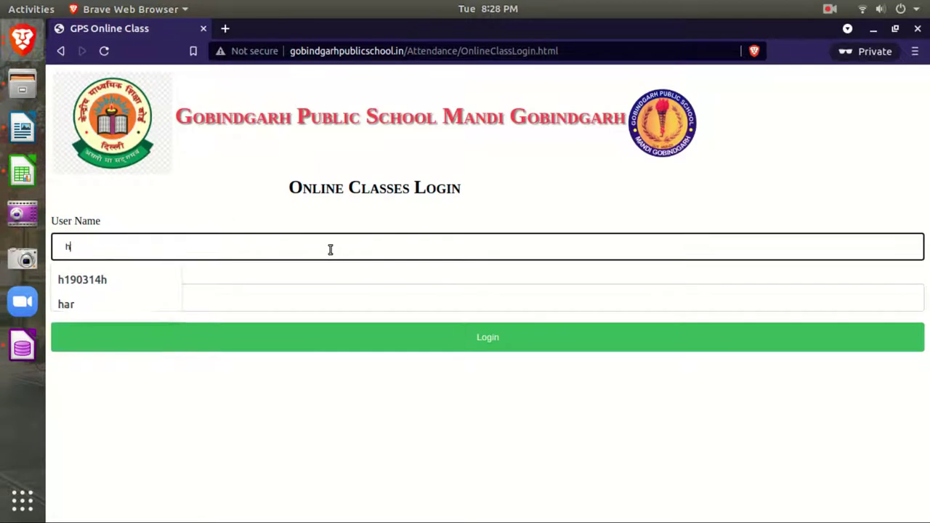
pyautogui.press('Tab')
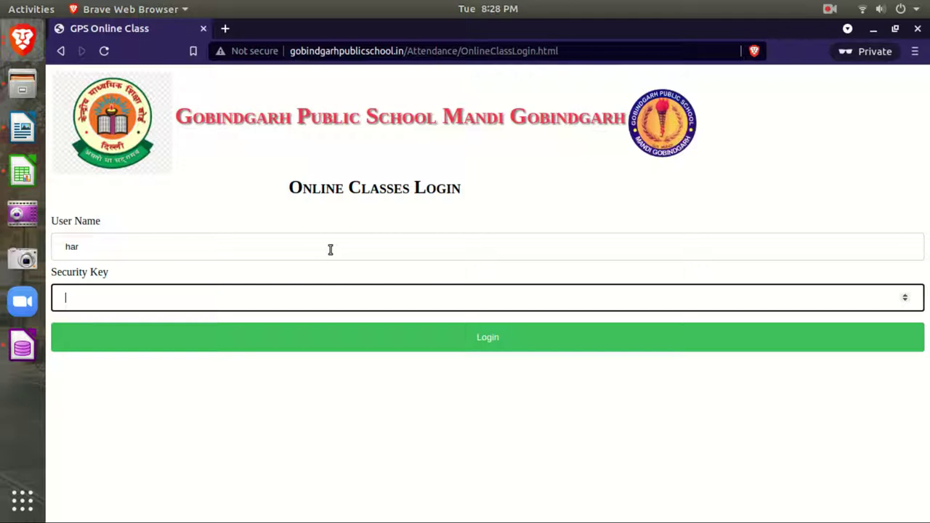
pyautogui.write('0')
pyautogui.click(466, 344)
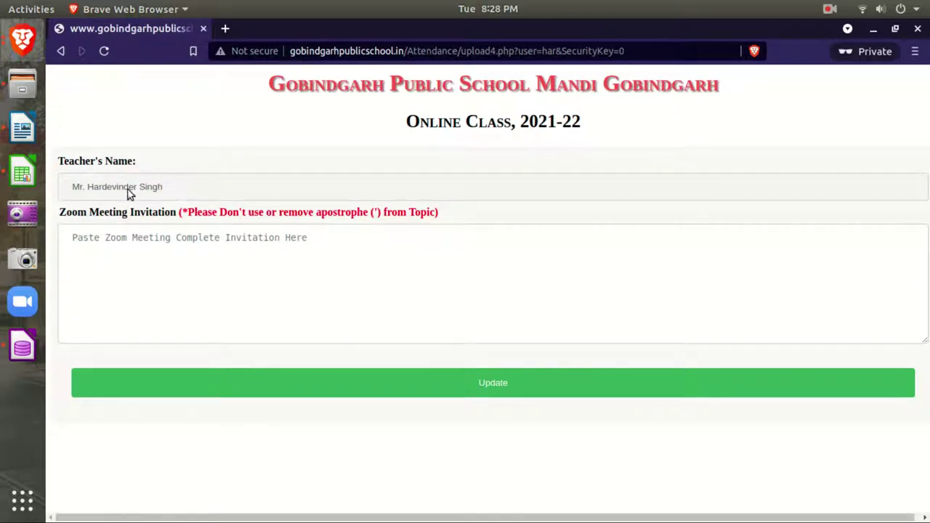
pyautogui.click(134, 247)
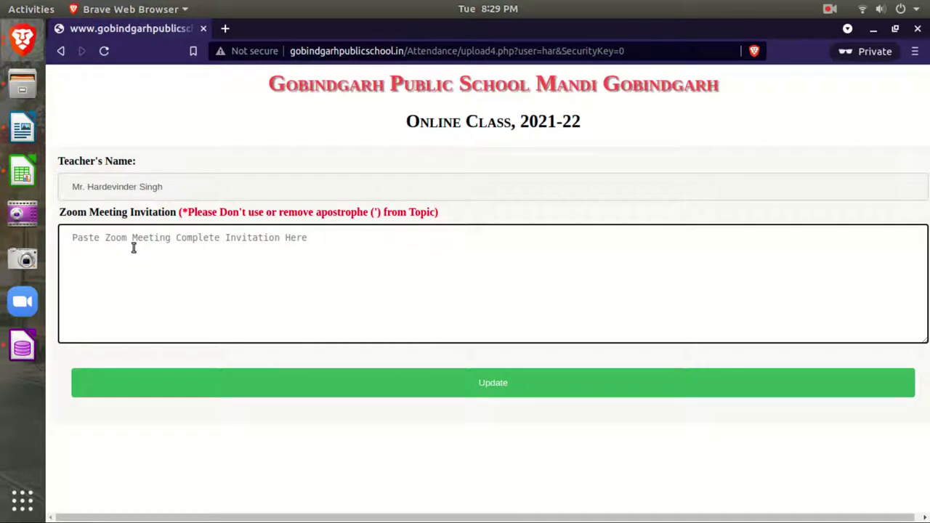
# Copy the ICT Meeting join link from Zoom, paste it into the portal's invitation box and update it.
pyautogui.click(23, 42)
pyautogui.click(140, 168)
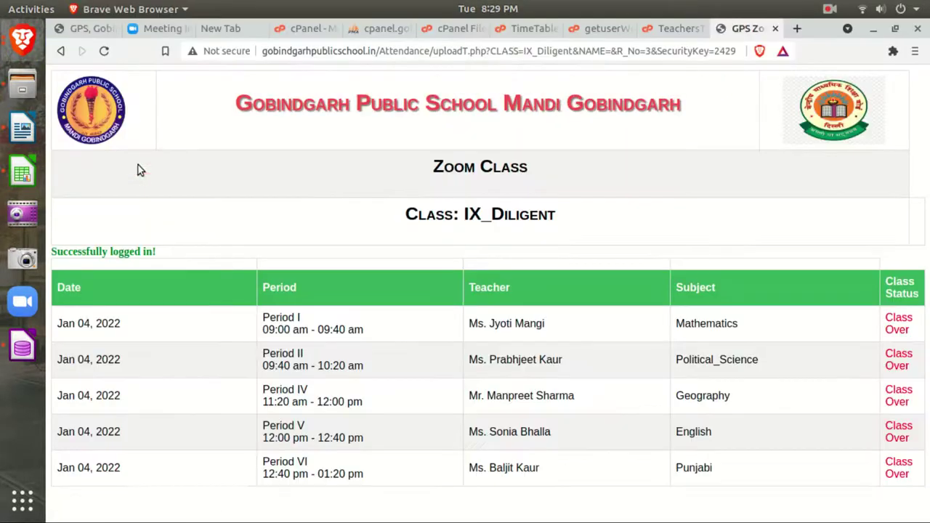
pyautogui.click(179, 31)
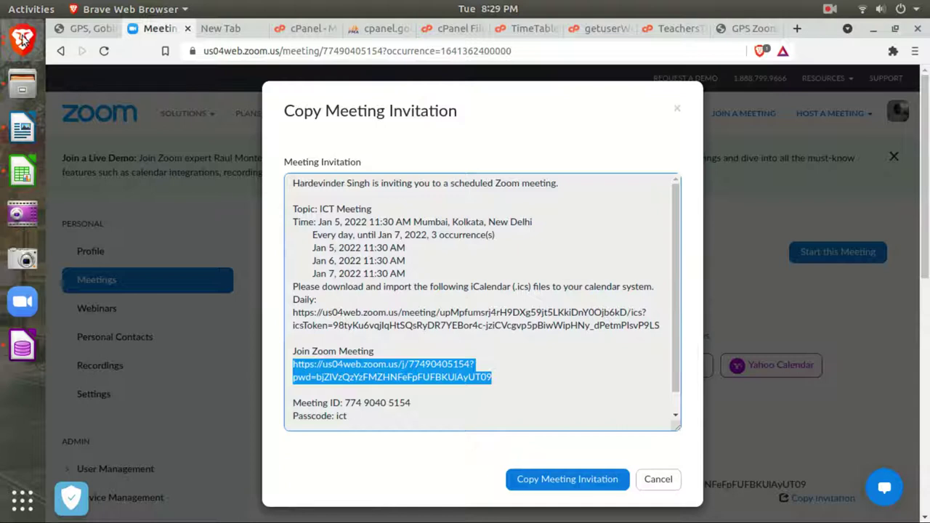
pyautogui.click(22, 40)
pyautogui.click(145, 208)
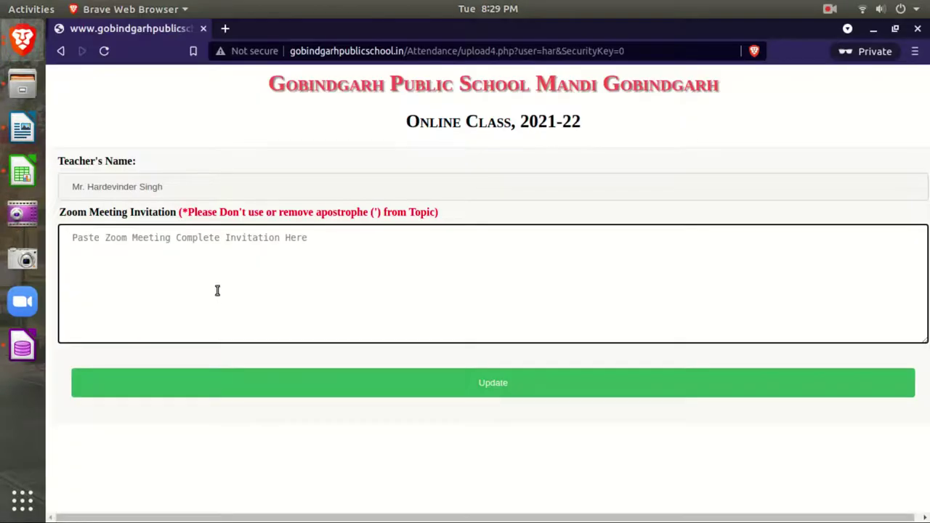
pyautogui.hotkey('ctrl', 'v')
pyautogui.click(502, 388)
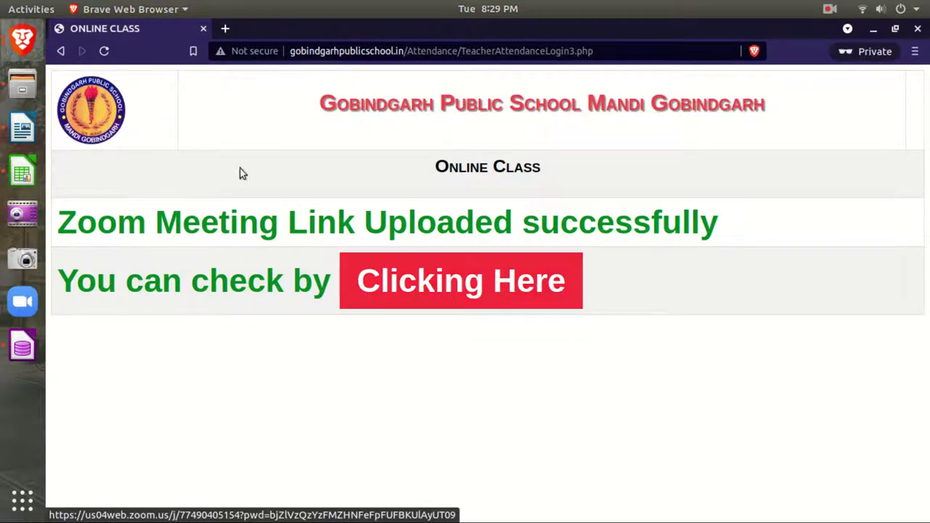
pyautogui.click(61, 51)
# Return the portal to its management menu and highlight 'Update Zoom Link' yellow in the Writer checklist.
pyautogui.click(56, 50)
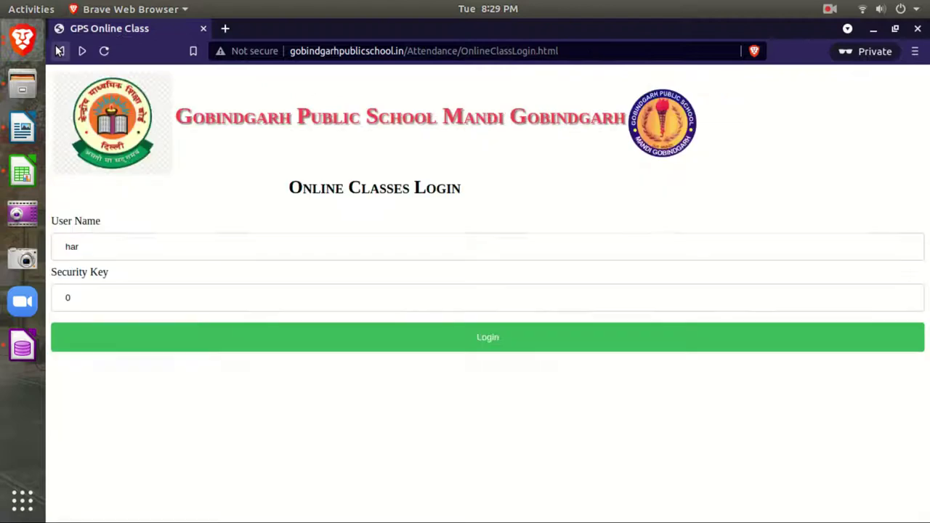
pyautogui.click(57, 49)
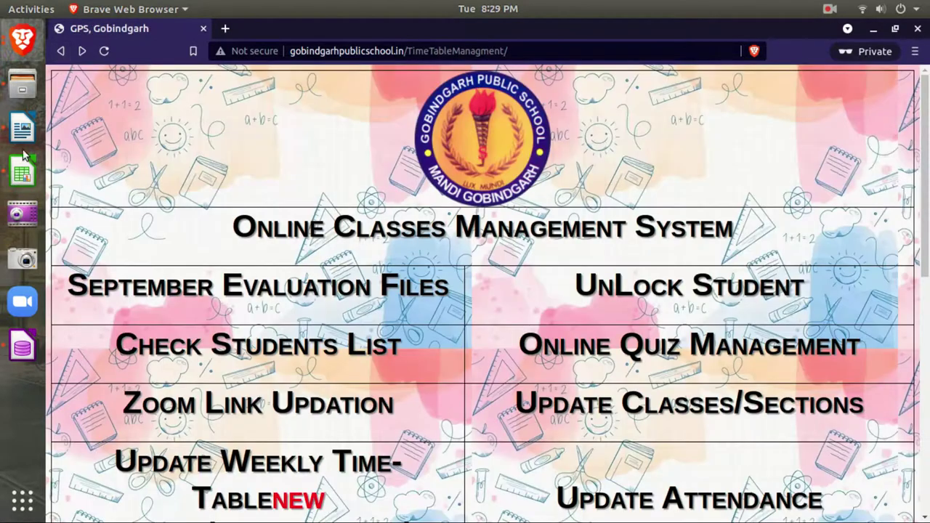
pyautogui.click(22, 130)
pyautogui.click(408, 202)
pyautogui.moveTo(513, 201); pyautogui.dragTo(264, 210)
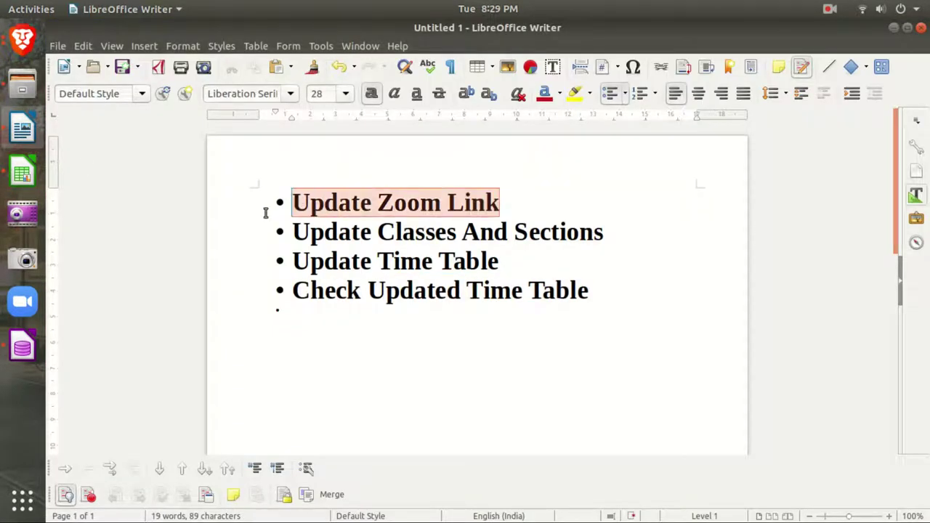
pyautogui.click(574, 93)
pyautogui.click(641, 216)
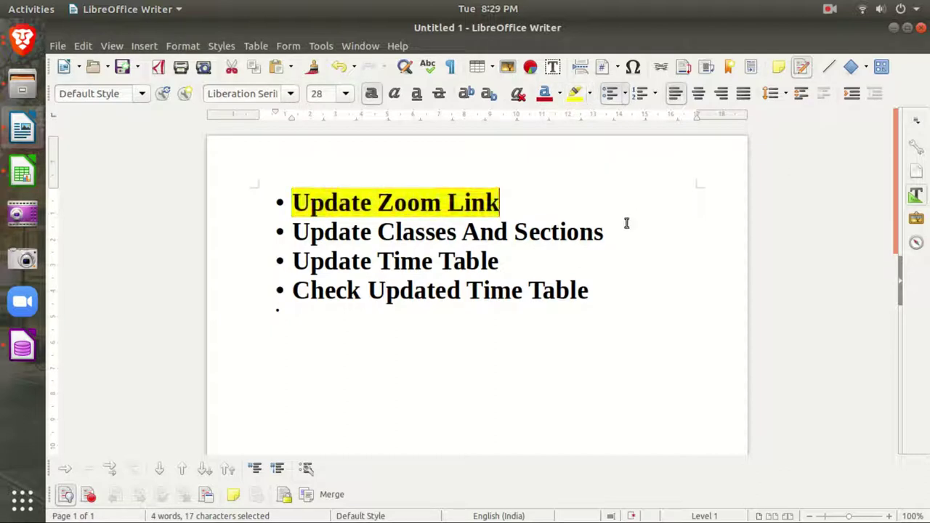
pyautogui.moveTo(606, 233); pyautogui.dragTo(281, 244)
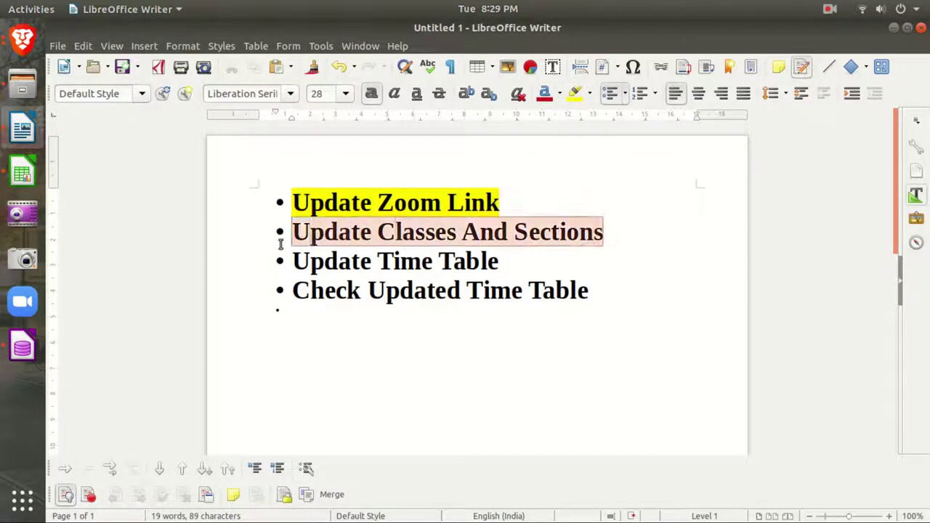
pyautogui.click(13, 40)
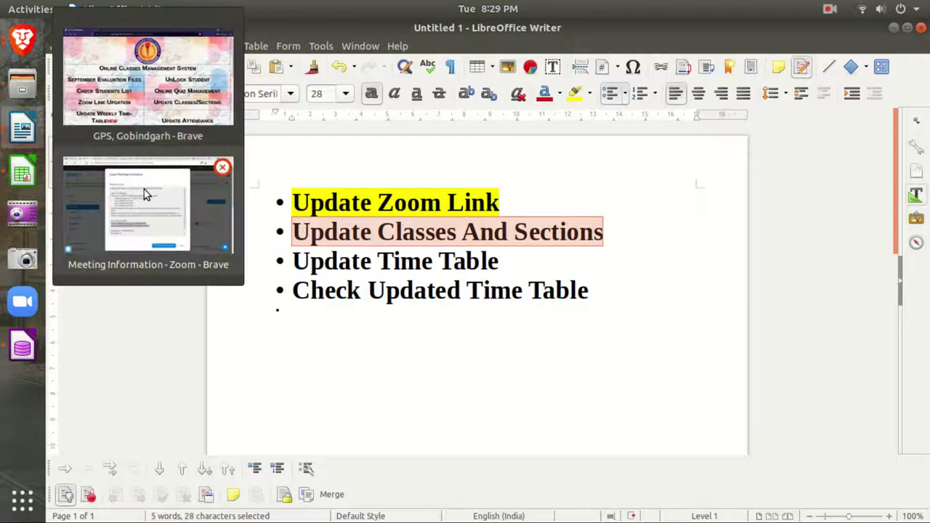
# Log in to the Update Classes/Sections page with the teacher's name and security key.
pyautogui.click(149, 82)
pyautogui.scroll(-1, 637, 355)
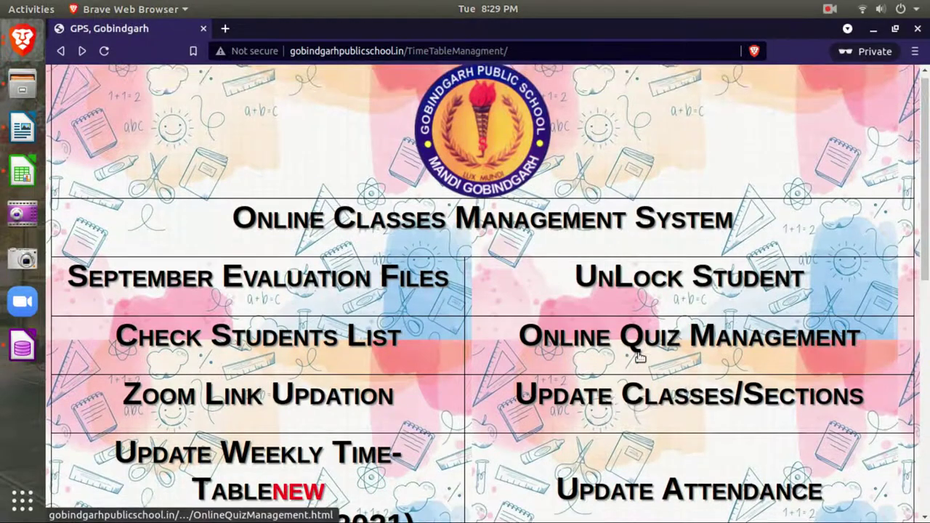
pyautogui.click(604, 372)
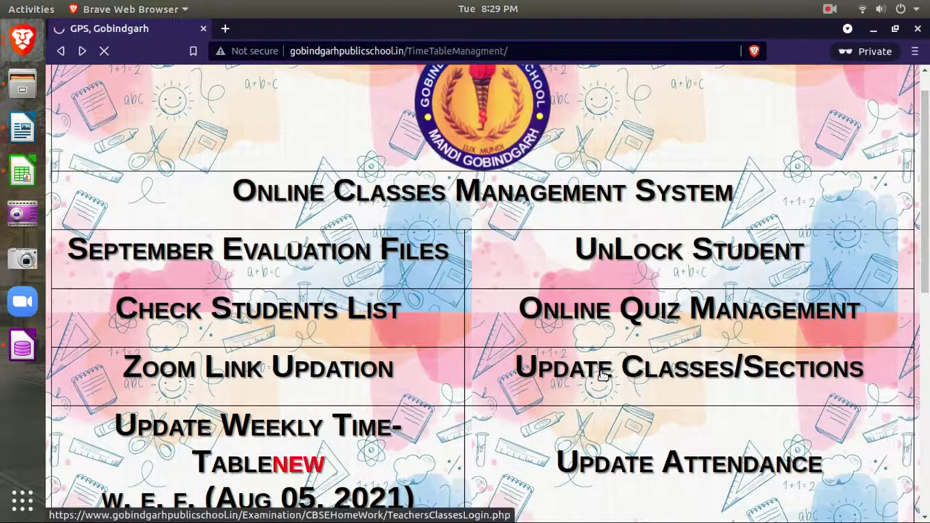
pyautogui.click(237, 274)
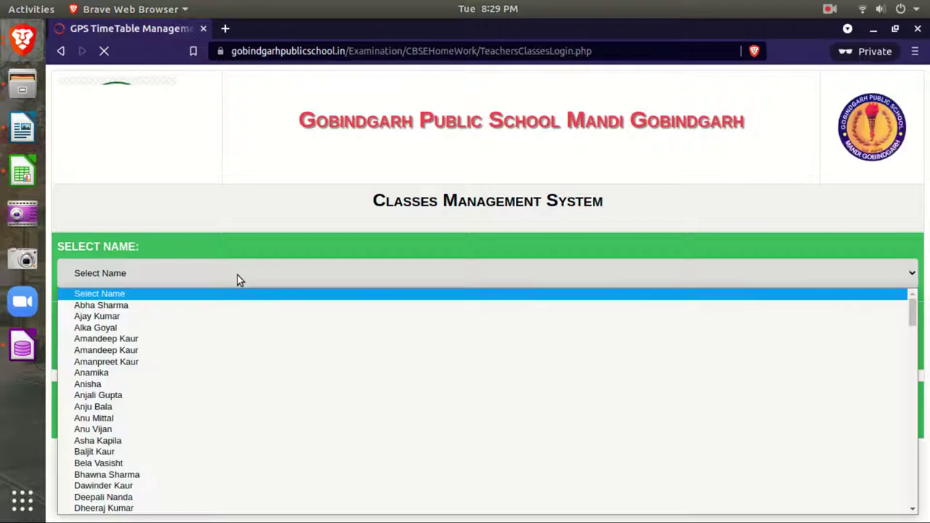
pyautogui.write('hard')
pyautogui.press('Tab')
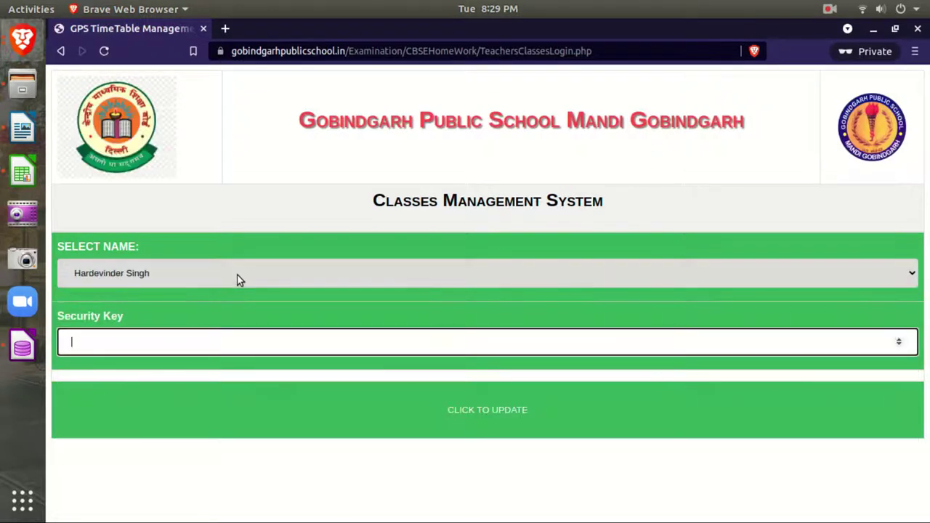
pyautogui.write('0')
pyautogui.click(528, 423)
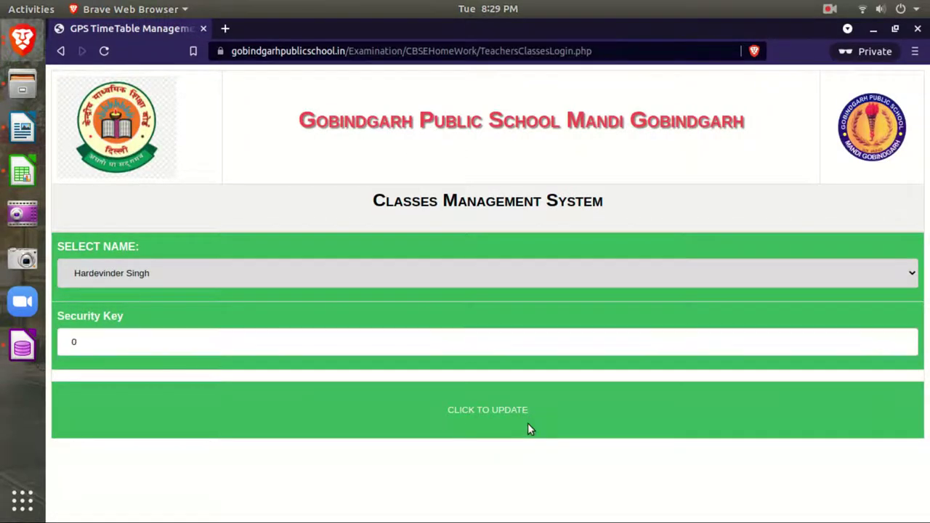
# Review the class-subject grid, toggling Hindi for I_CAIE and Mathematics for II_CAIE.
pyautogui.scroll(-2, 346, 393)
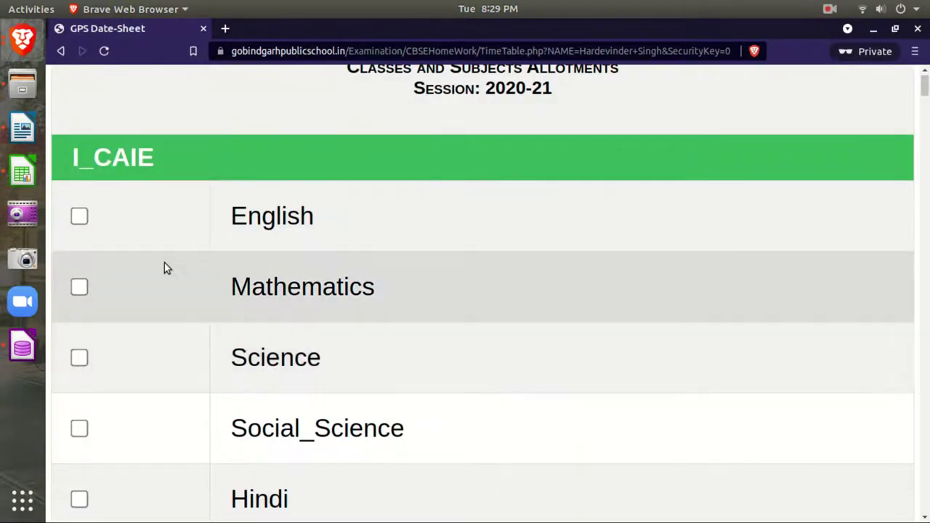
pyautogui.moveTo(68, 158); pyautogui.dragTo(154, 160)
pyautogui.scroll(-2, 95, 356)
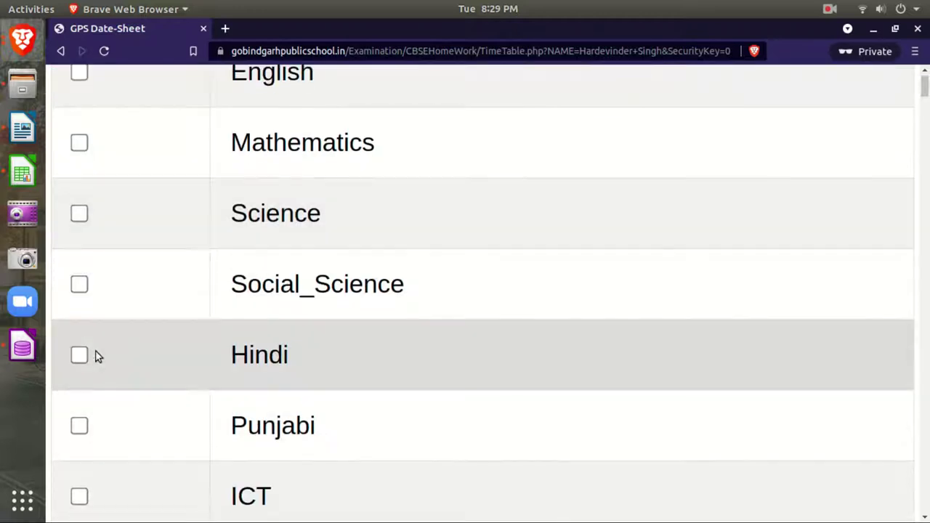
pyautogui.click(80, 354)
pyautogui.scroll(-7, 133, 335)
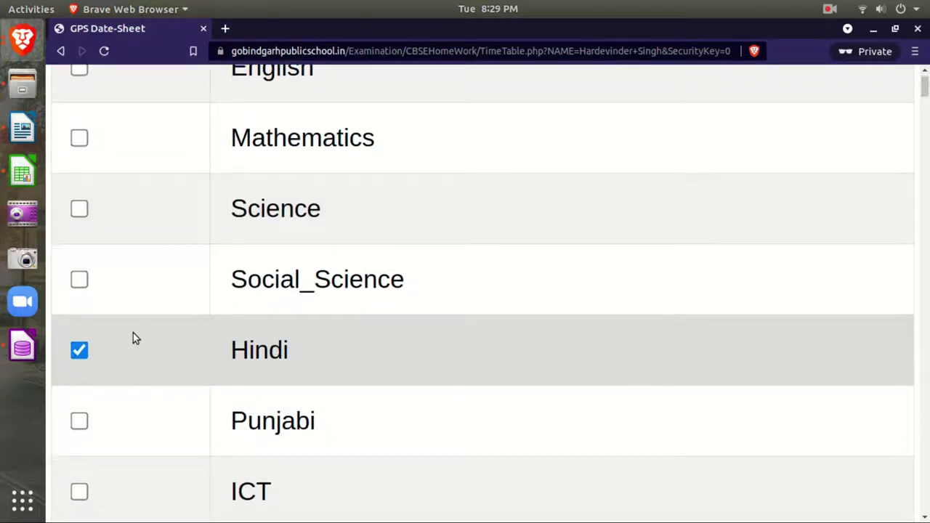
pyautogui.moveTo(78, 363); pyautogui.dragTo(265, 364)
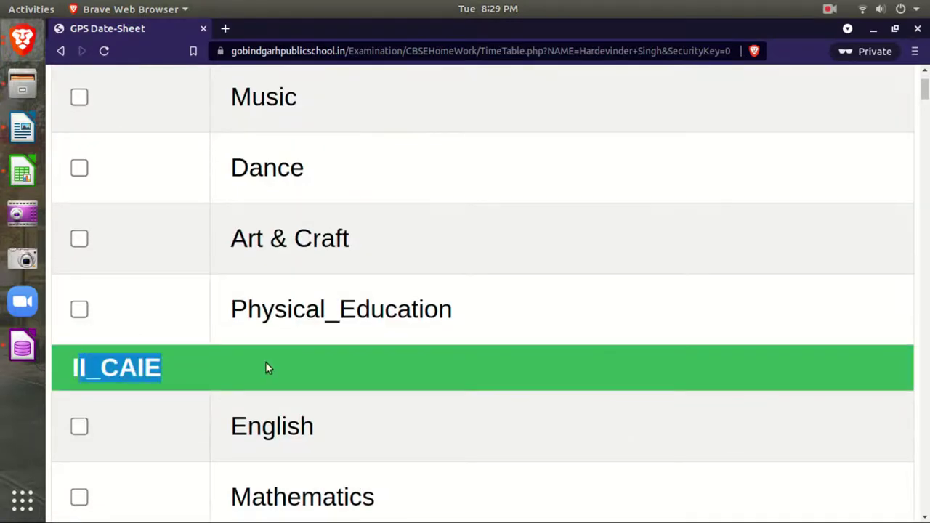
pyautogui.scroll(-2, 121, 389)
pyautogui.click(77, 354)
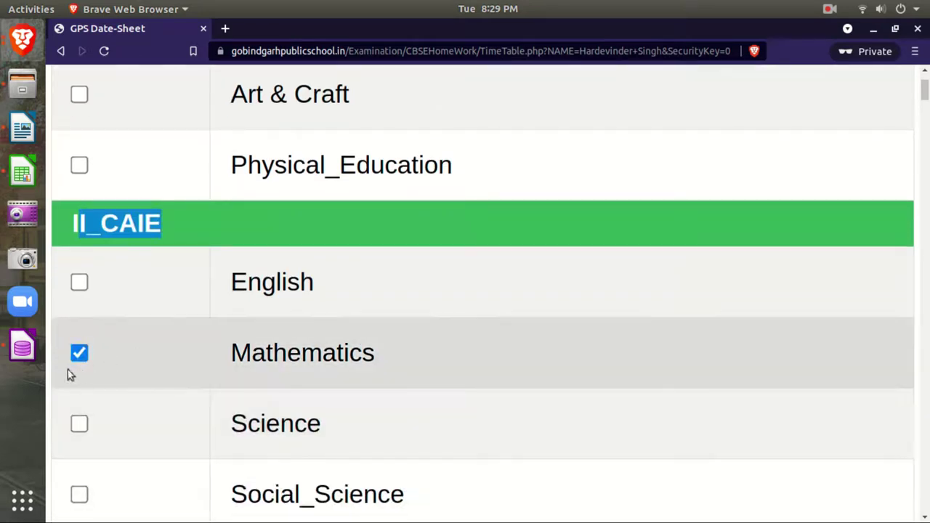
pyautogui.click(77, 353)
# Untick Hindi for I_CAIE and save the 2021-22 class-subject allotments.
pyautogui.scroll(2, 88, 356)
pyautogui.scroll(5, 102, 361)
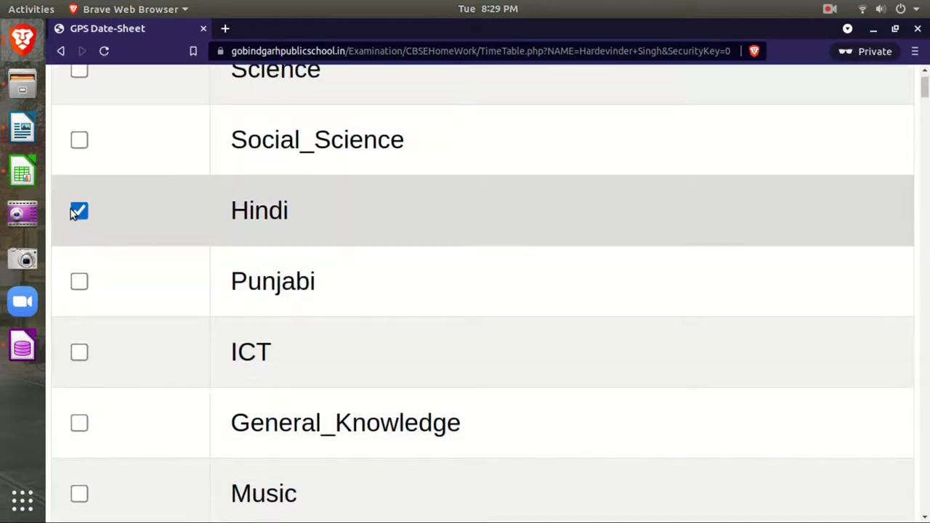
pyautogui.click(186, 240)
pyautogui.scroll(2, 201, 262)
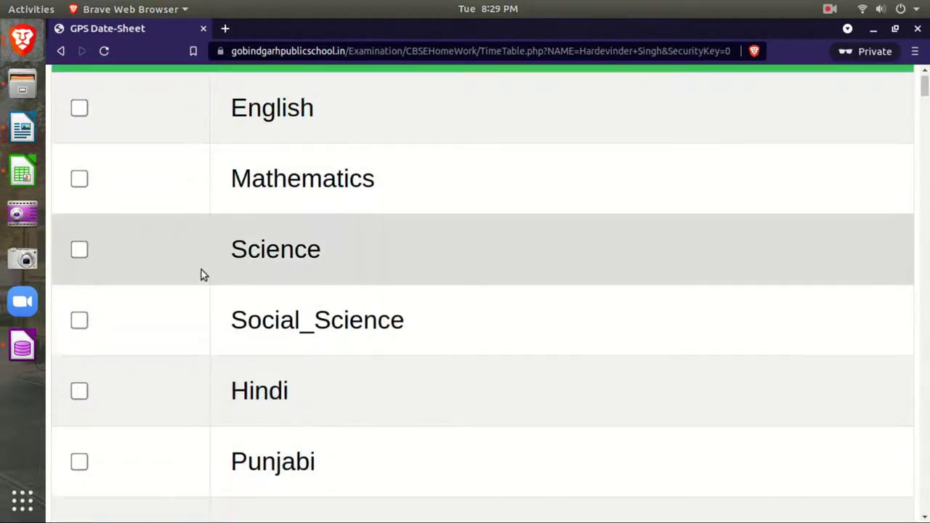
pyautogui.scroll(-4, 200, 291)
pyautogui.scroll(5, 200, 313)
pyautogui.scroll(-4, 382, 337)
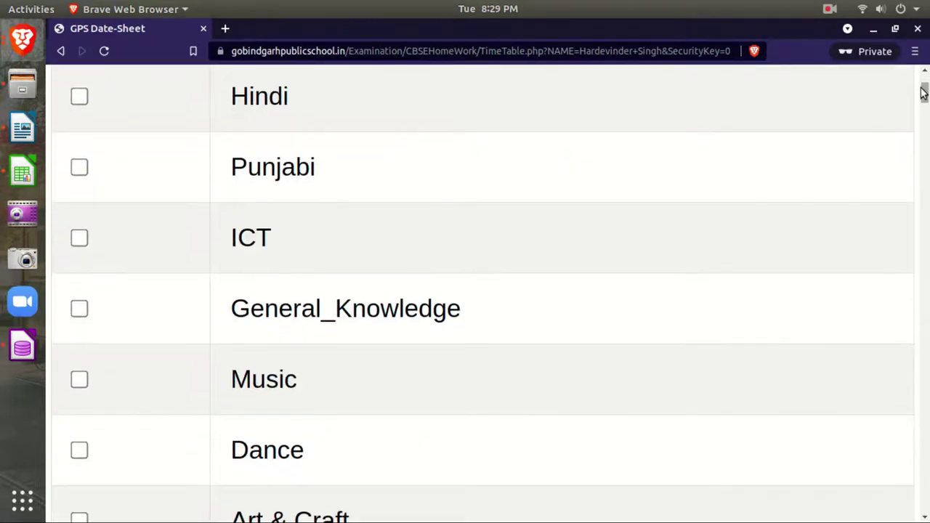
pyautogui.moveTo(924, 99); pyautogui.dragTo(877, 517)
pyautogui.click(447, 473)
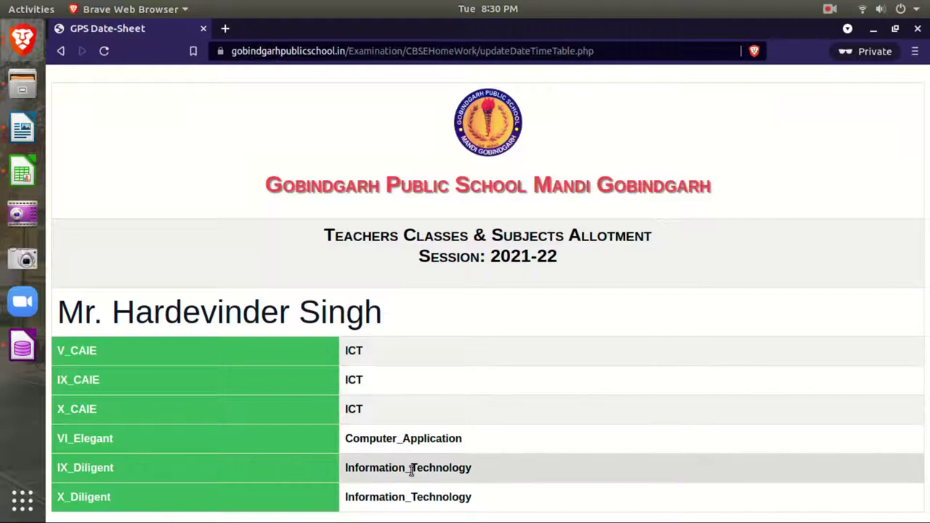
# Highlight 'Update Classes And Sections' yellow in the Writer checklist and return to the portal.
pyautogui.click(60, 50)
pyautogui.click(60, 51)
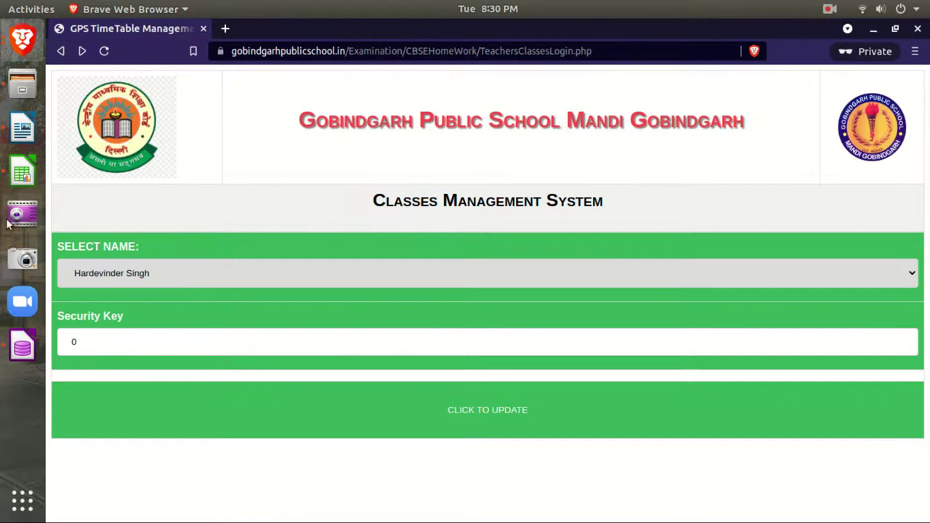
pyautogui.click(22, 130)
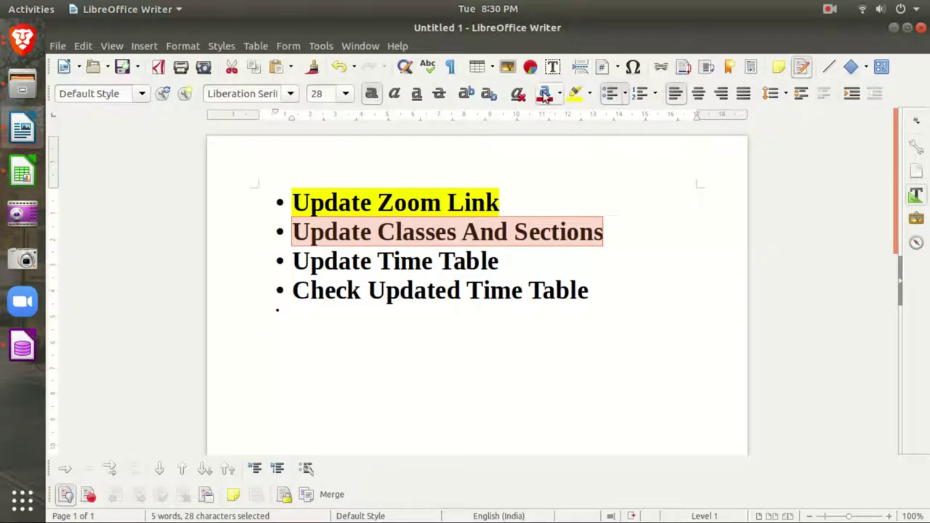
pyautogui.click(574, 93)
pyautogui.moveTo(515, 266); pyautogui.dragTo(276, 263)
pyautogui.click(22, 40)
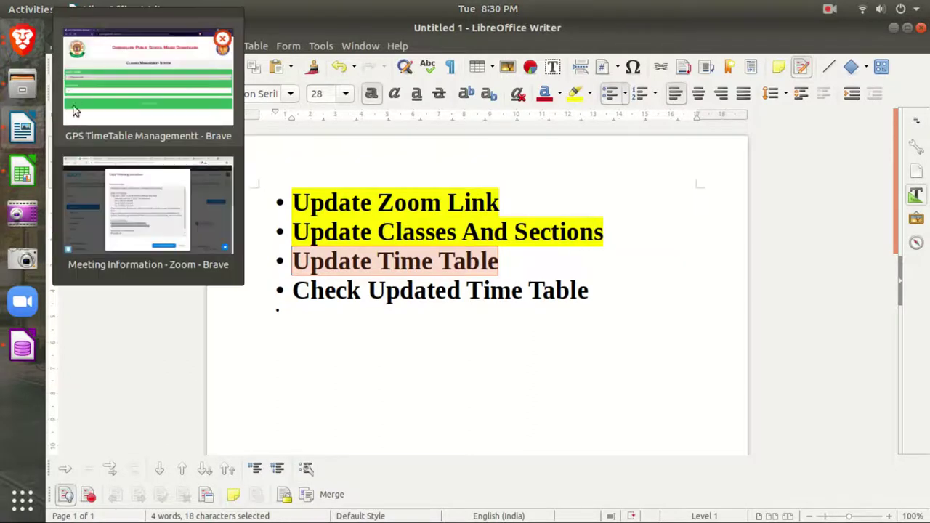
pyautogui.click(75, 111)
# Log in to the weekly timetable update page with the teacher's user name and security key.
pyautogui.click(61, 57)
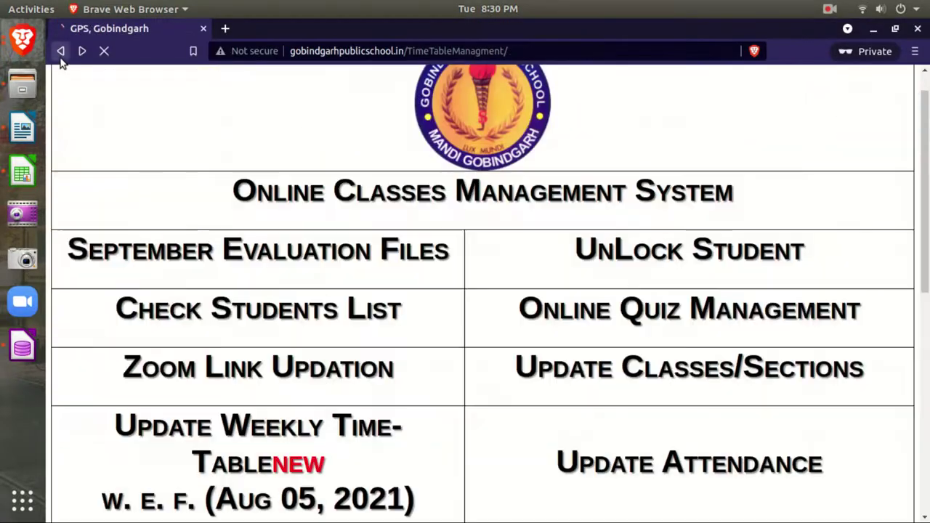
pyautogui.scroll(-4, 615, 353)
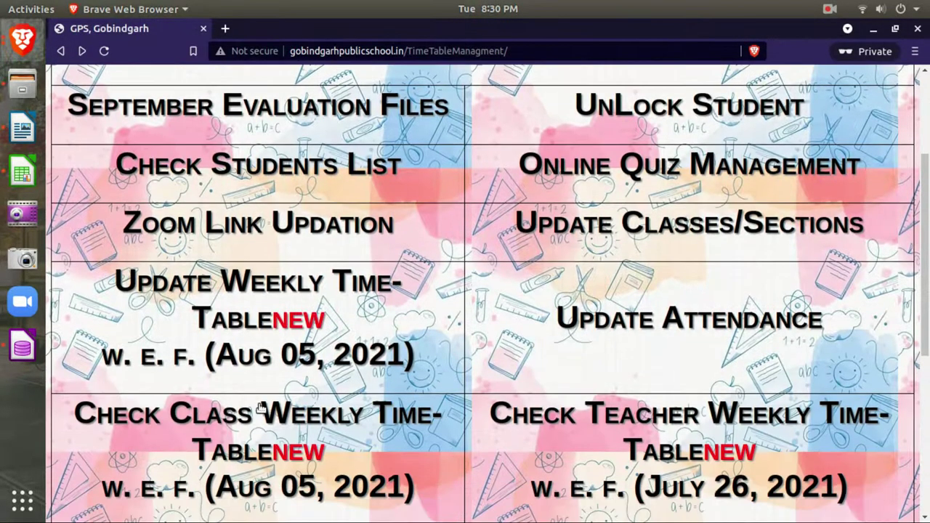
pyautogui.click(234, 284)
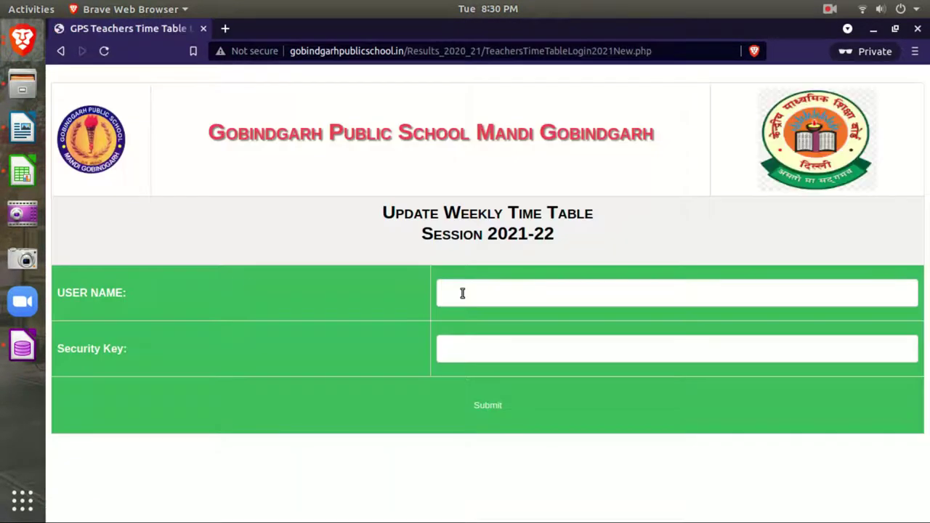
pyautogui.click(462, 293)
pyautogui.write('ha')
pyautogui.press('Tab')
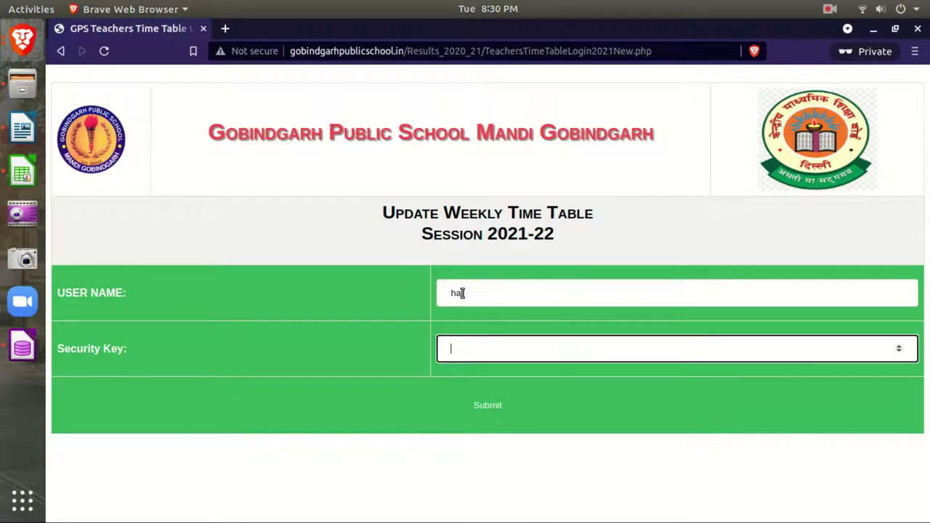
pyautogui.write('0')
pyautogui.click(489, 405)
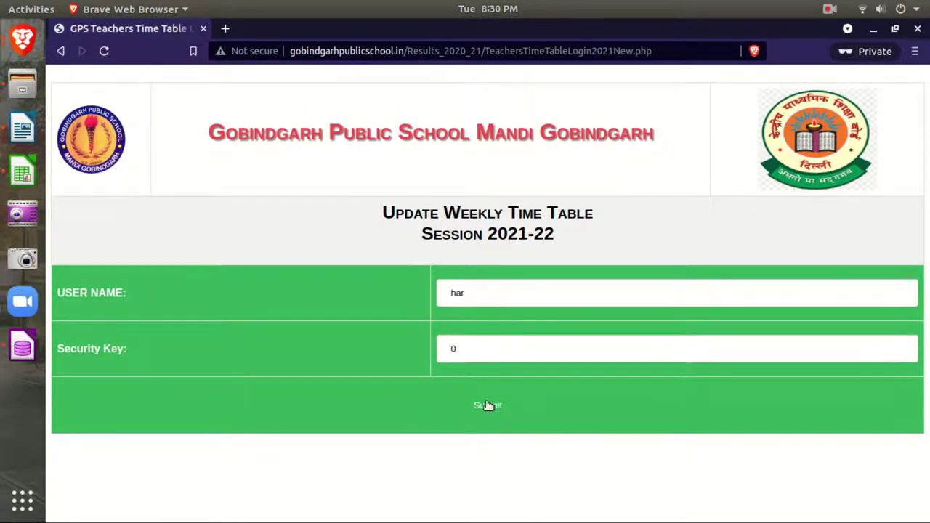
# Check the Monday and Tuesday period I class and subject lists, then return to the timetable menu.
pyautogui.click(195, 312)
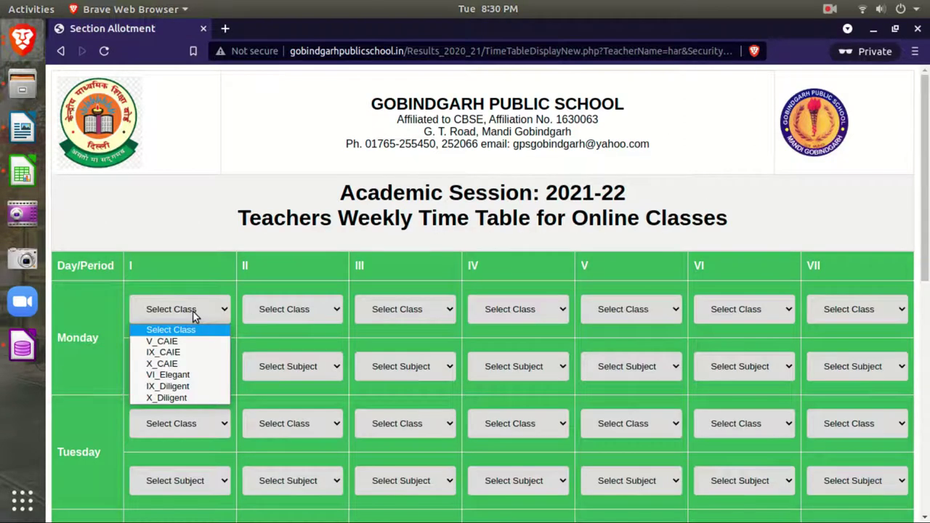
pyautogui.click(204, 326)
pyautogui.click(203, 368)
pyautogui.click(202, 368)
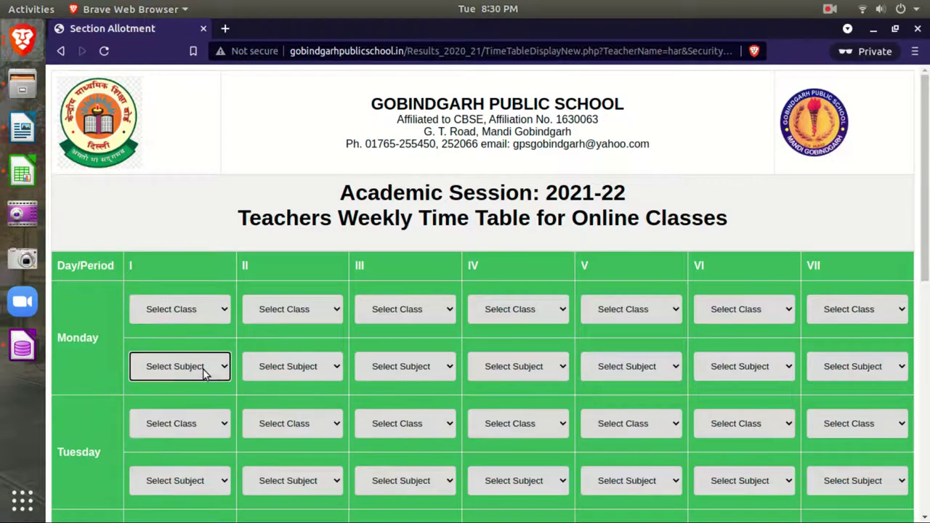
pyautogui.click(222, 424)
pyautogui.click(222, 423)
pyautogui.scroll(-5, 451, 313)
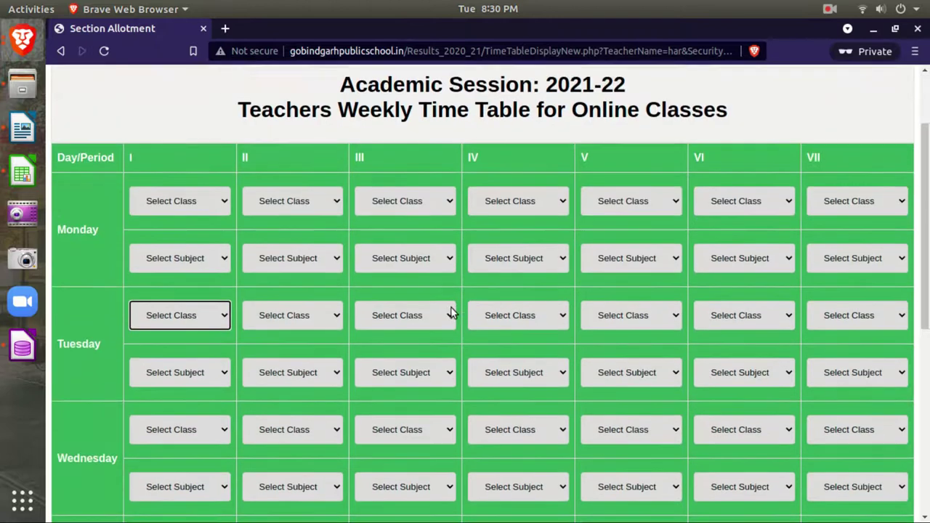
pyautogui.scroll(-3, 451, 317)
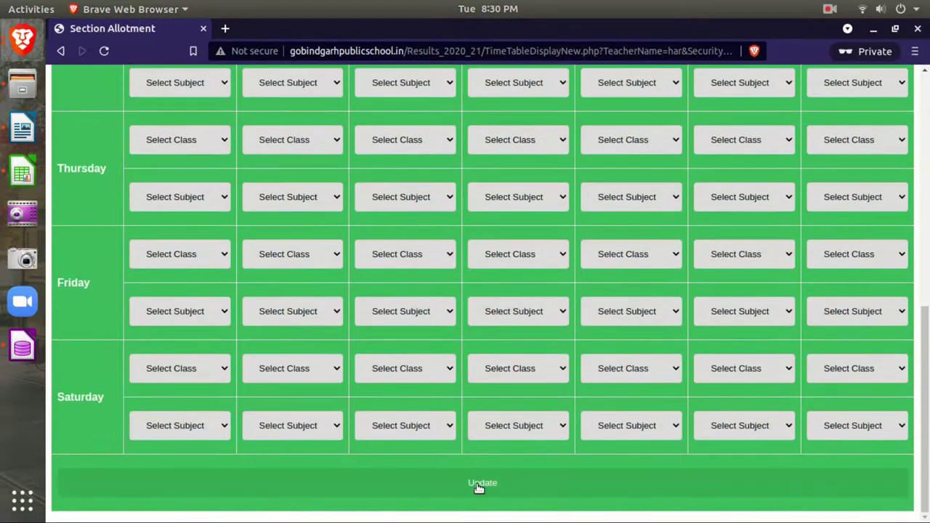
pyautogui.scroll(8, 476, 477)
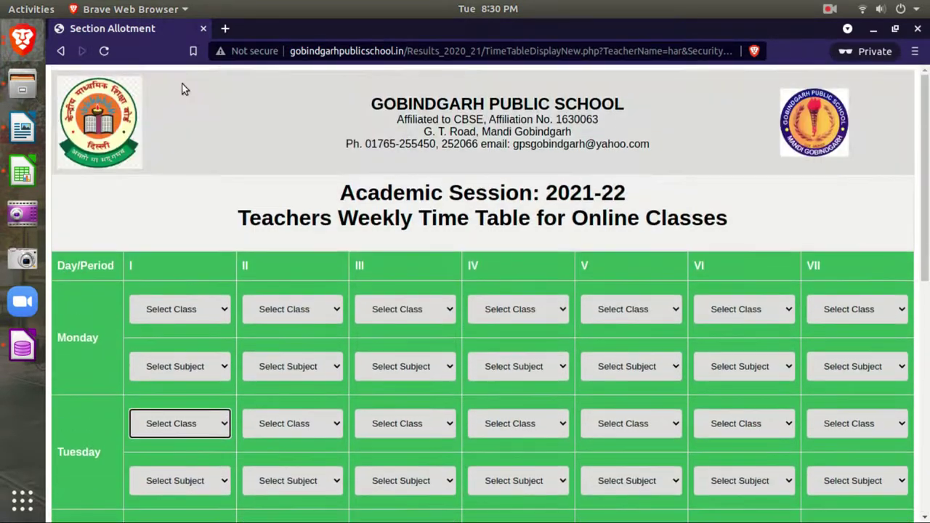
pyautogui.click(61, 52)
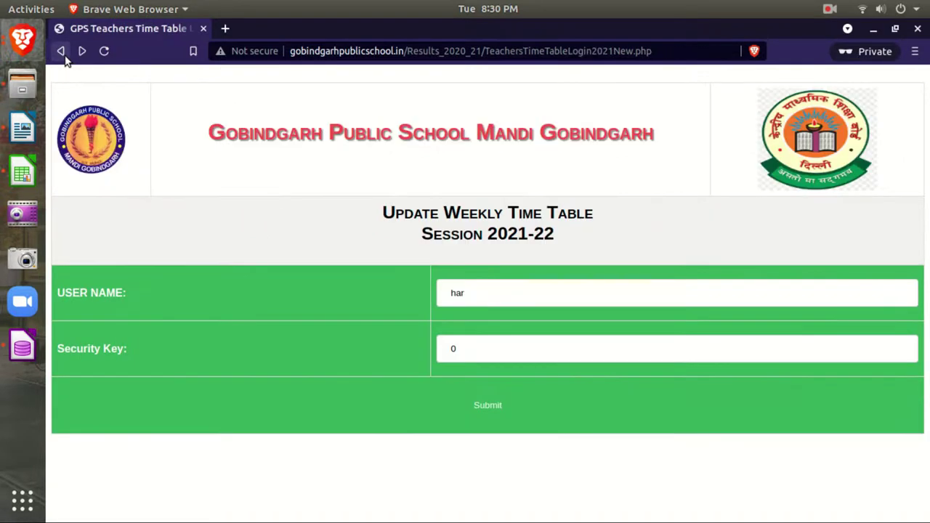
pyautogui.click(61, 52)
pyautogui.scroll(-1, 638, 339)
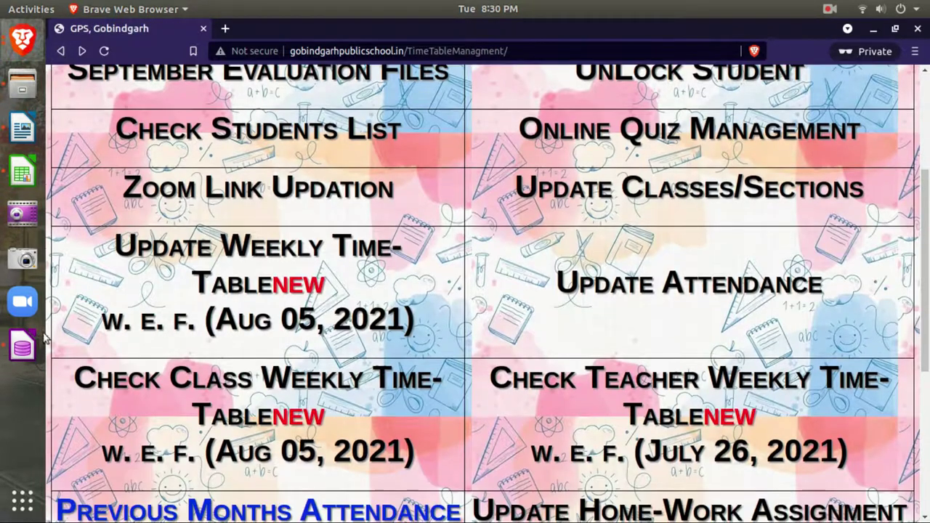
# Highlight 'Update Time Table' yellow in the Writer checklist, then bring the school portal forward.
pyautogui.click(22, 129)
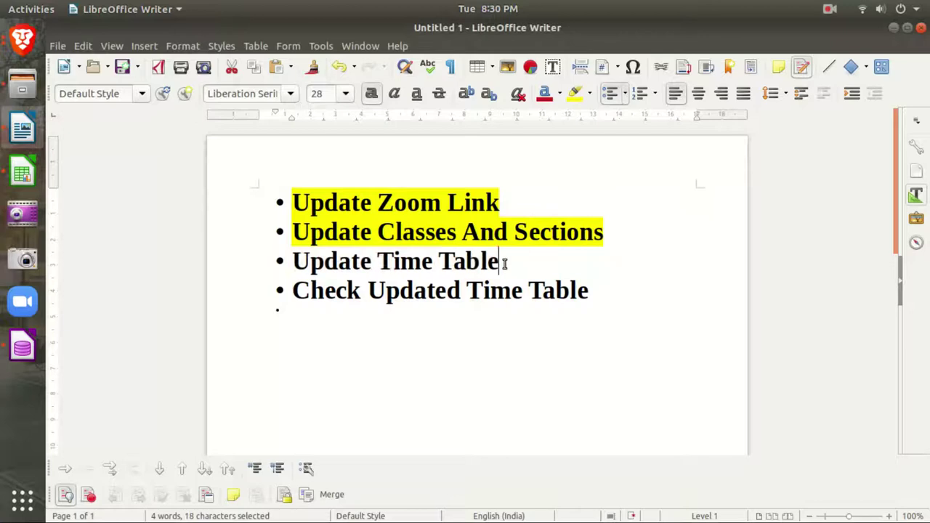
pyautogui.moveTo(505, 262); pyautogui.dragTo(290, 262)
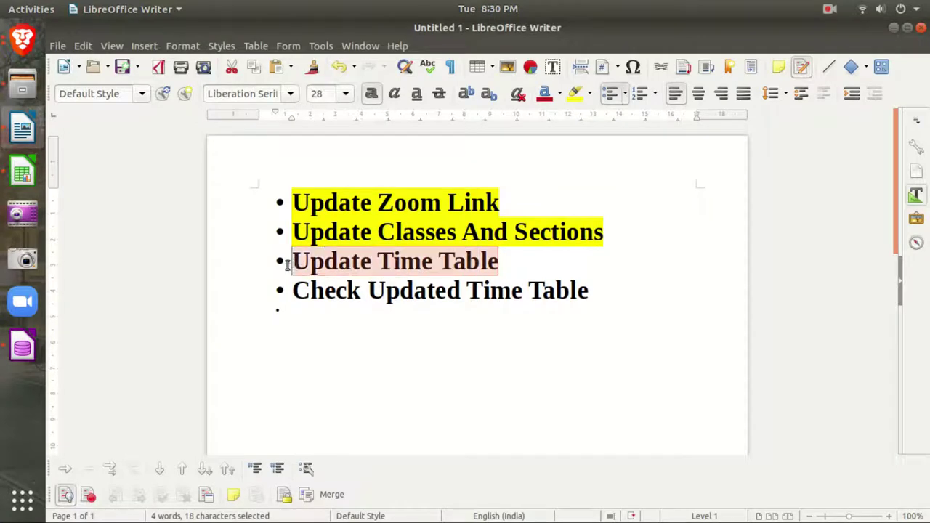
pyautogui.click(573, 93)
pyautogui.click(22, 40)
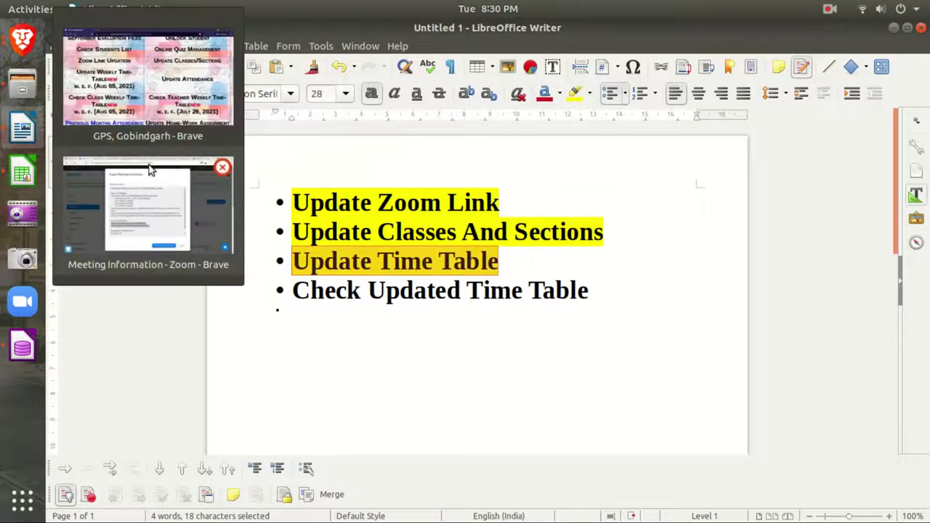
pyautogui.click(182, 132)
pyautogui.scroll(-2, 707, 367)
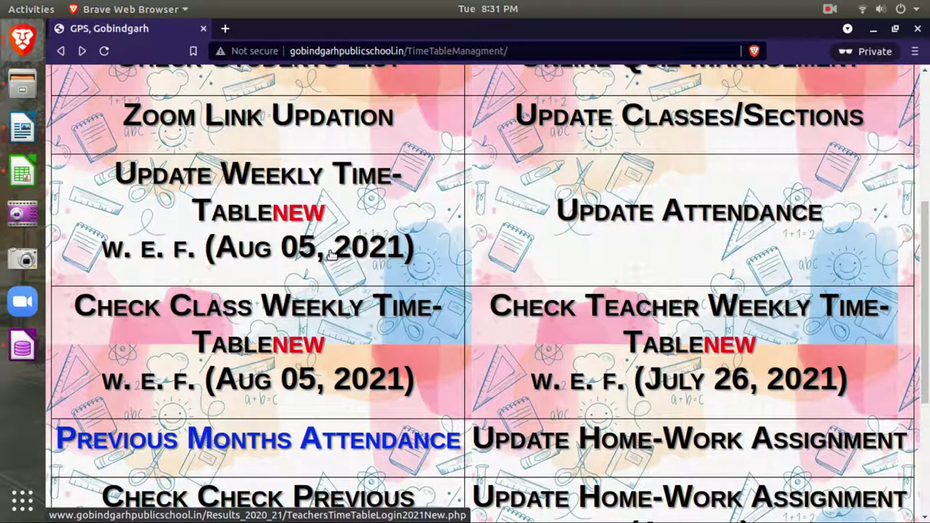
# View a selected teacher's weekly timetable showing 29 weekly periods, then go back to the menu.
pyautogui.click(642, 321)
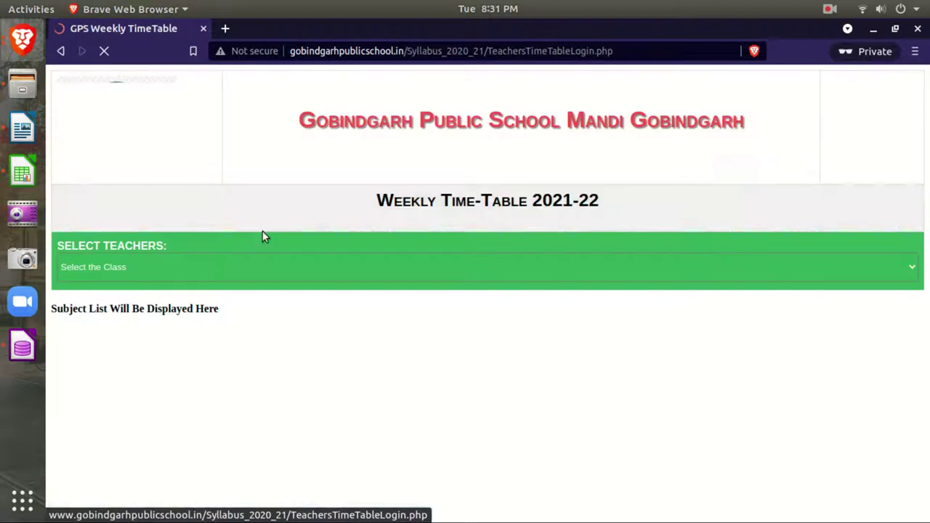
pyautogui.click(211, 269)
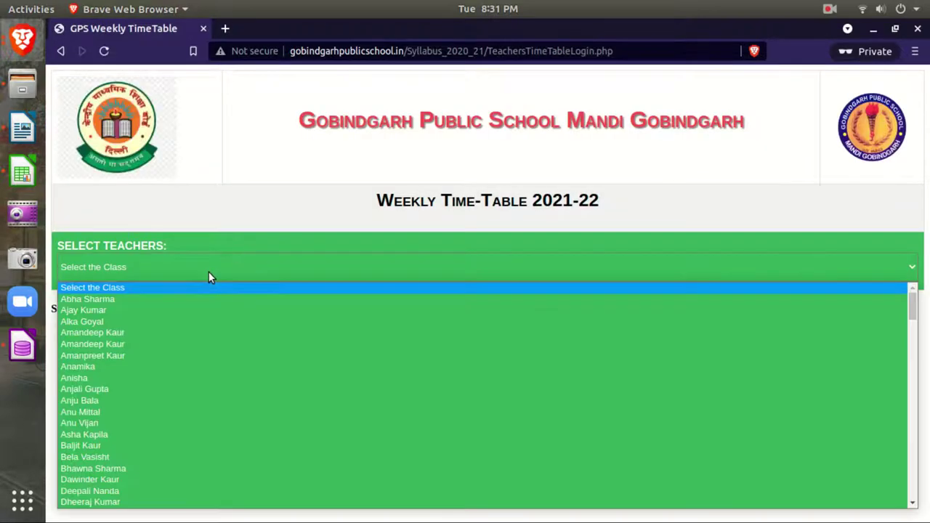
pyautogui.press('i')
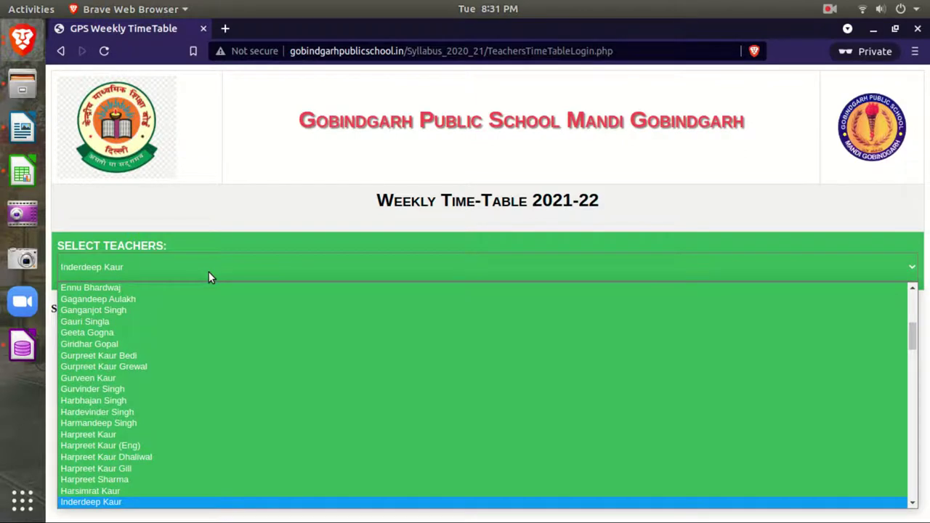
pyautogui.press('Down')
pyautogui.press('Return')
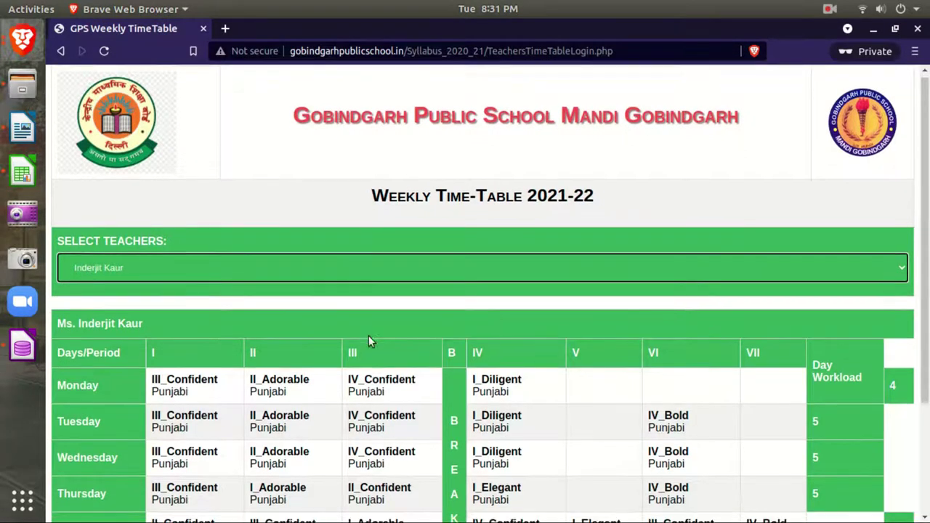
pyautogui.scroll(-4, 368, 335)
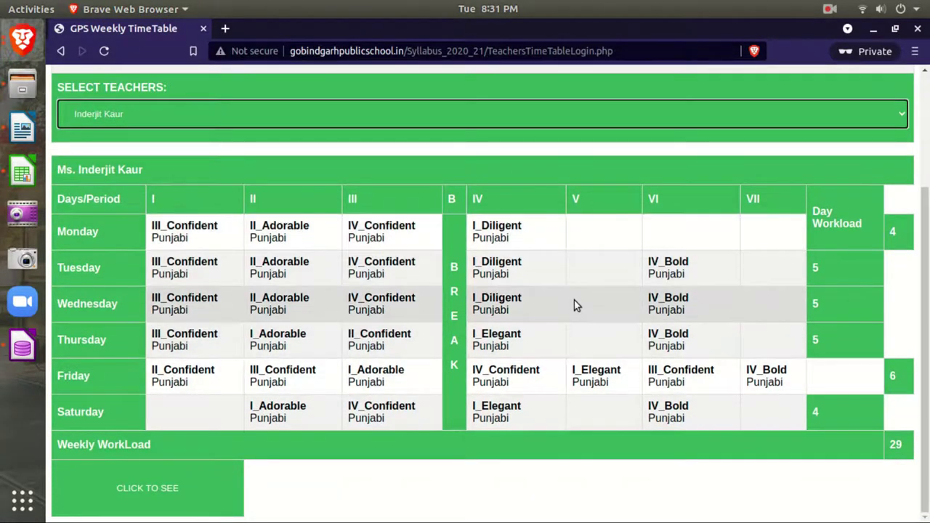
pyautogui.click(60, 51)
# Select the 'Check Updated Time Table' line in Writer and apply yellow highlighting.
pyautogui.click(22, 129)
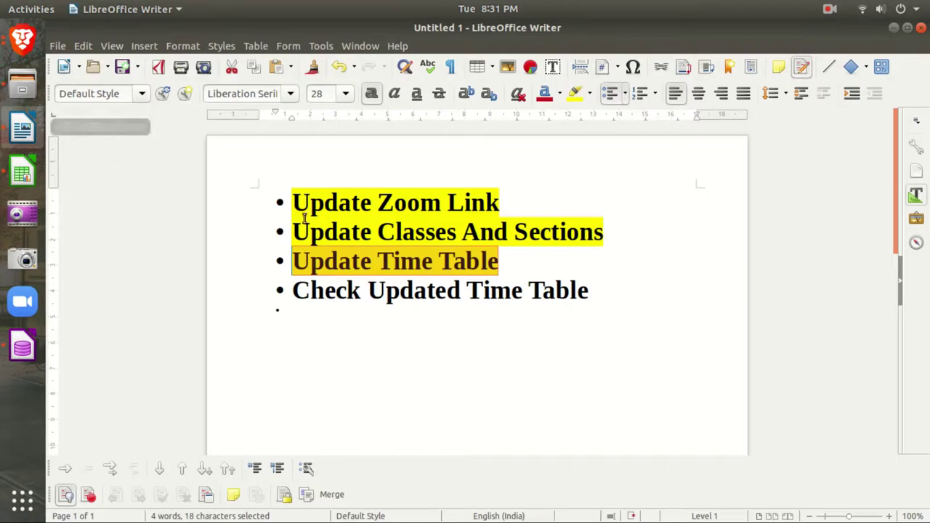
pyautogui.moveTo(596, 290); pyautogui.dragTo(280, 290)
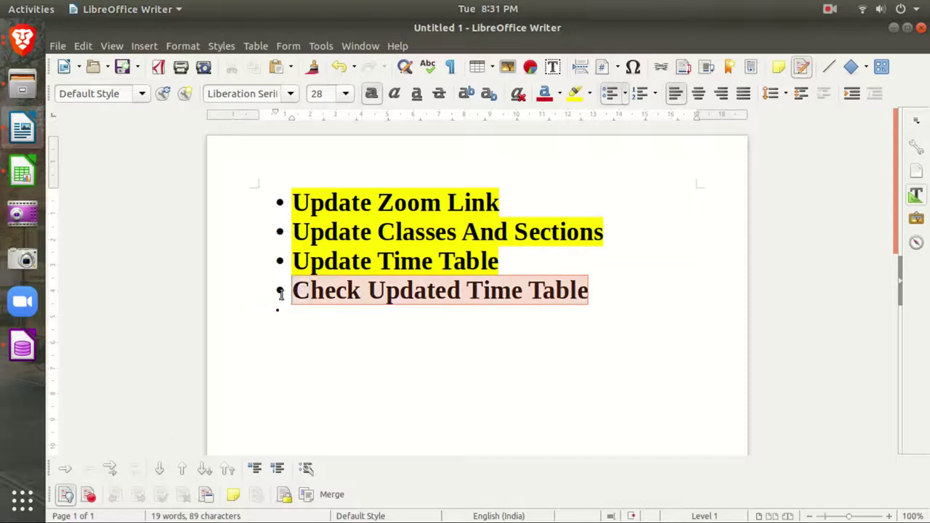
pyautogui.click(573, 93)
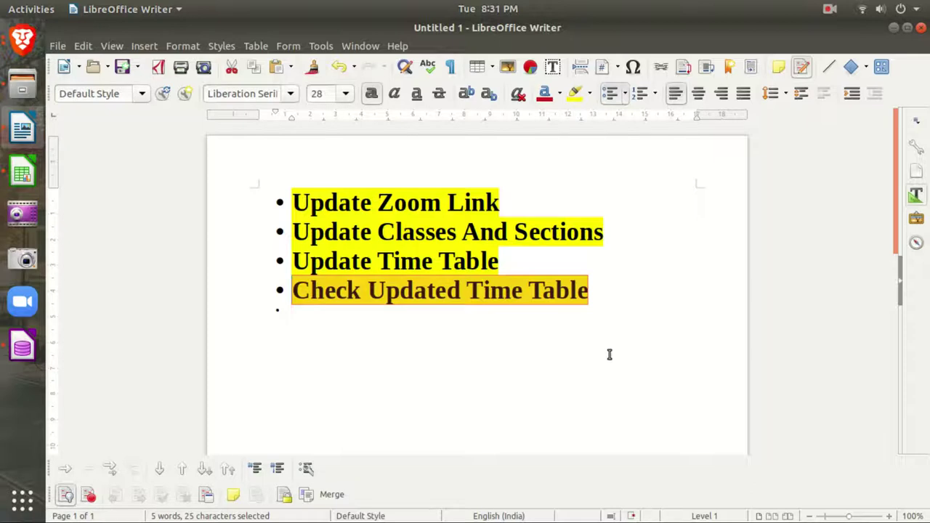
# Show the portal's Zoom Class page listing IX_Diligent's Jan 04, 2022 periods, then return to Writer.
pyautogui.click(15, 44)
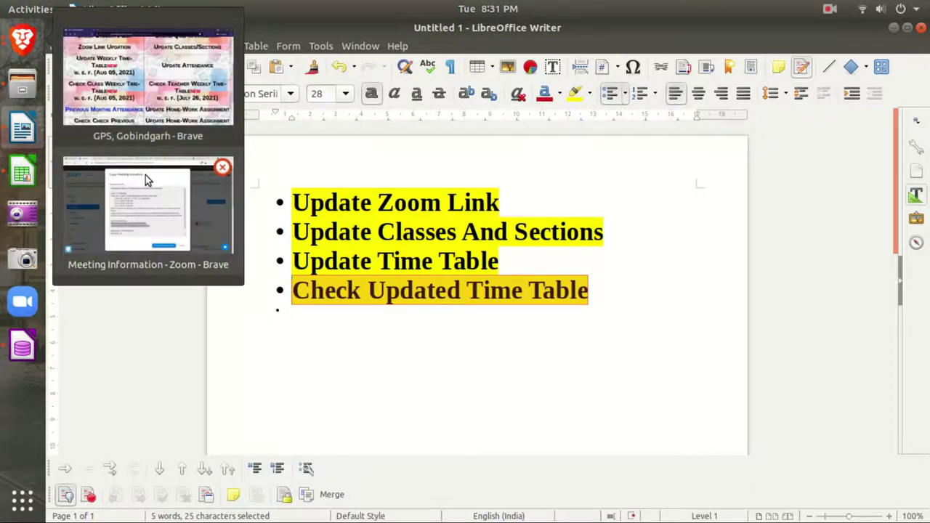
pyautogui.click(146, 175)
pyautogui.click(752, 30)
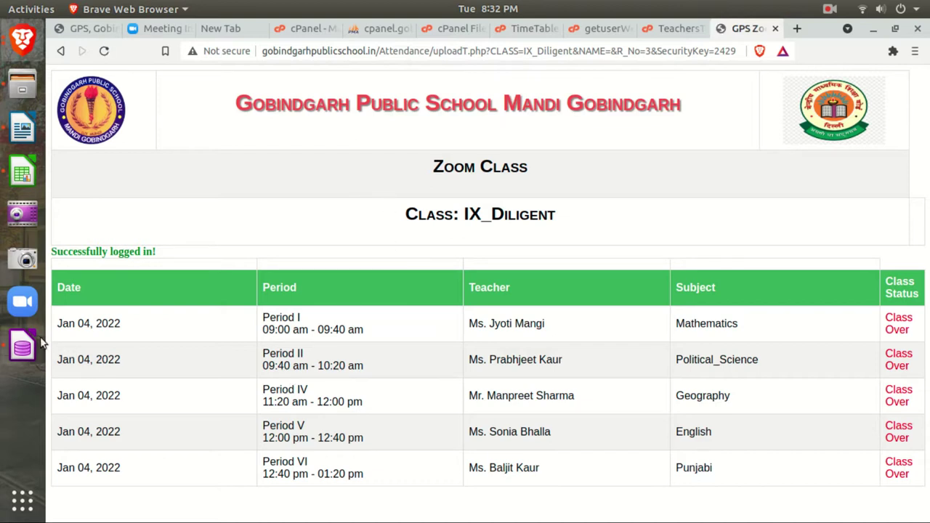
pyautogui.click(22, 128)
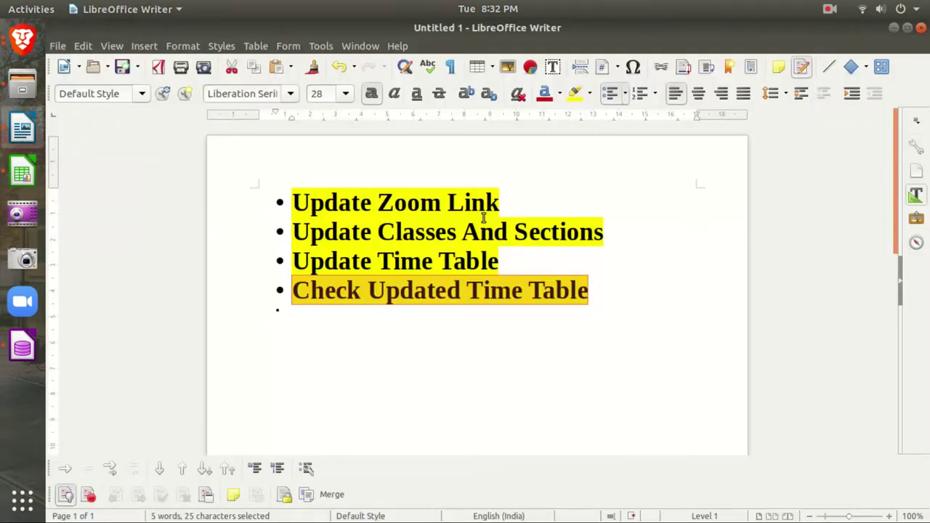
pyautogui.click(829, 8)
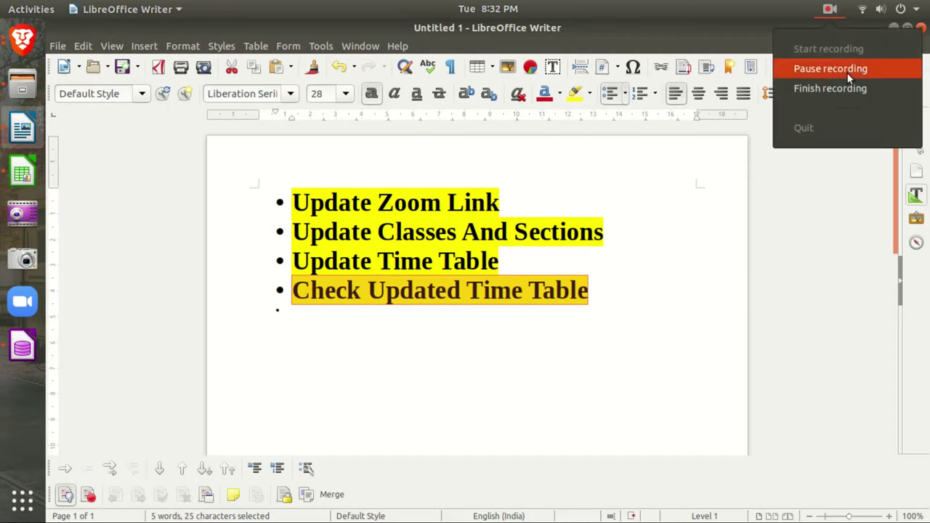